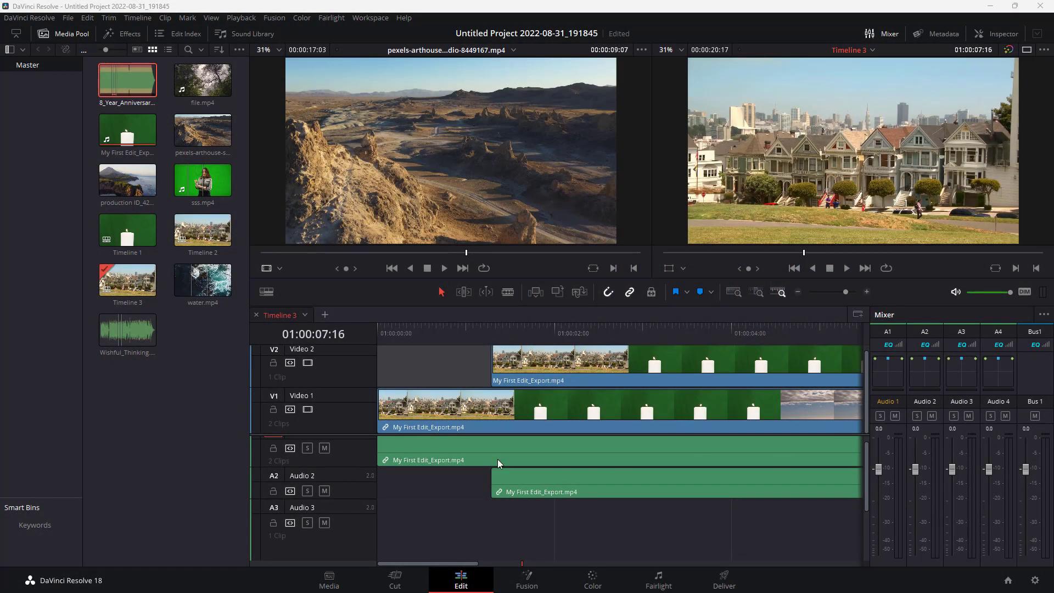
Scroll the Timeline 3 track area so every clip on V1, V2 and A1–A3 is visible.
{"action": "scroll", "coordinate": [497, 459], "scroll_direction": "up", "scroll_amount": 1}
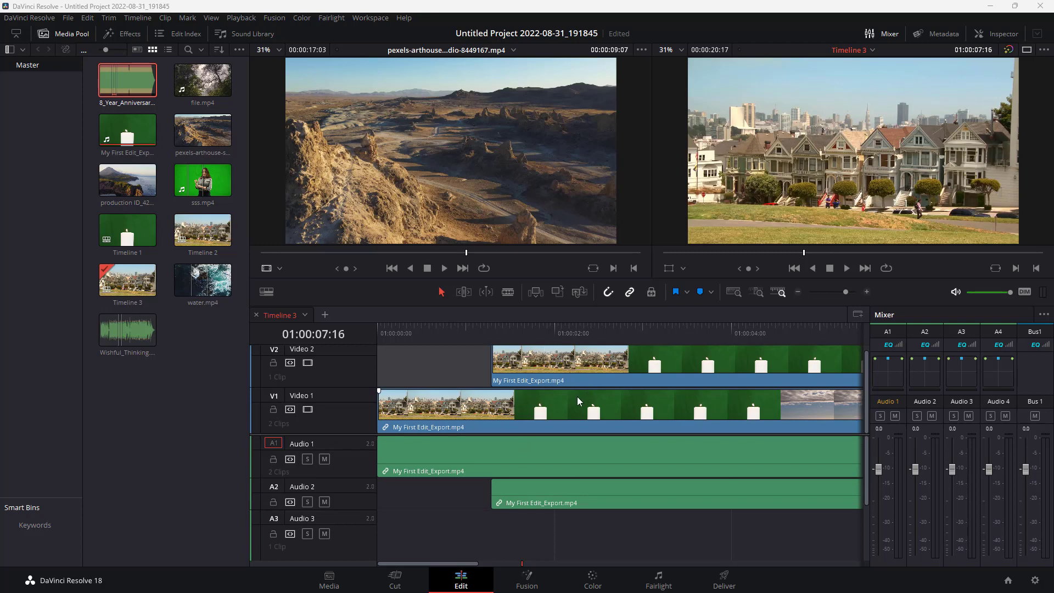
{"action": "scroll", "coordinate": [578, 397], "scroll_direction": "up", "scroll_amount": 3}
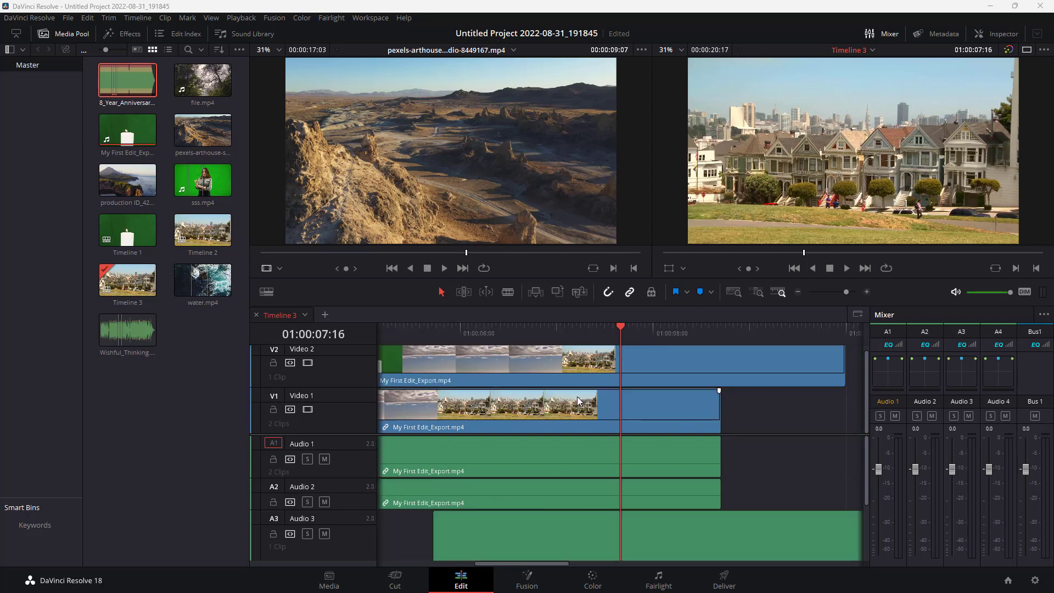
{"action": "scroll", "coordinate": [581, 401], "scroll_direction": "down", "scroll_amount": 5}
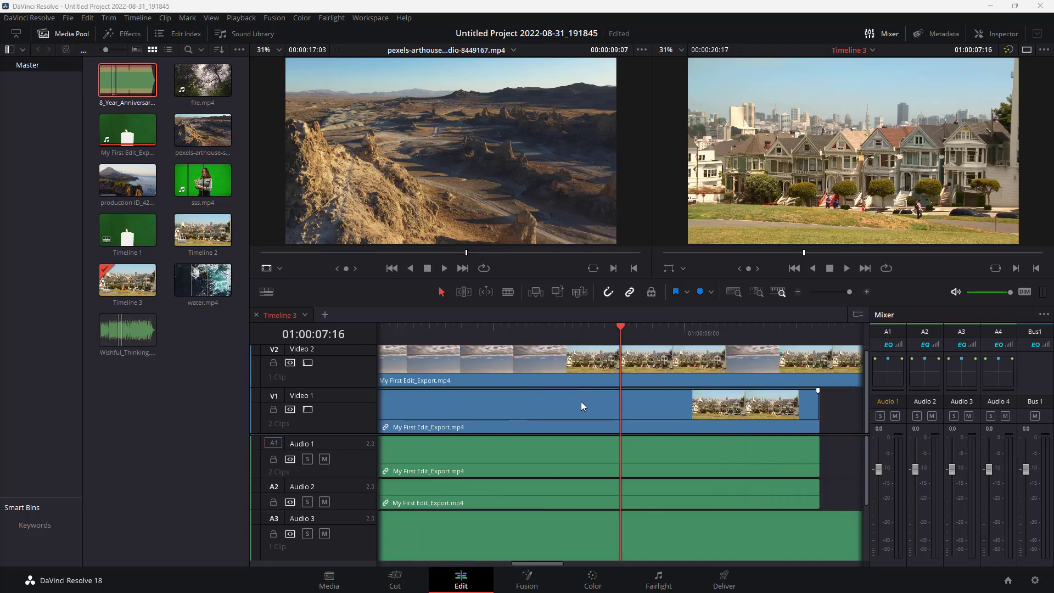
{"action": "scroll", "coordinate": [411, 411], "scroll_direction": "up", "scroll_amount": 2}
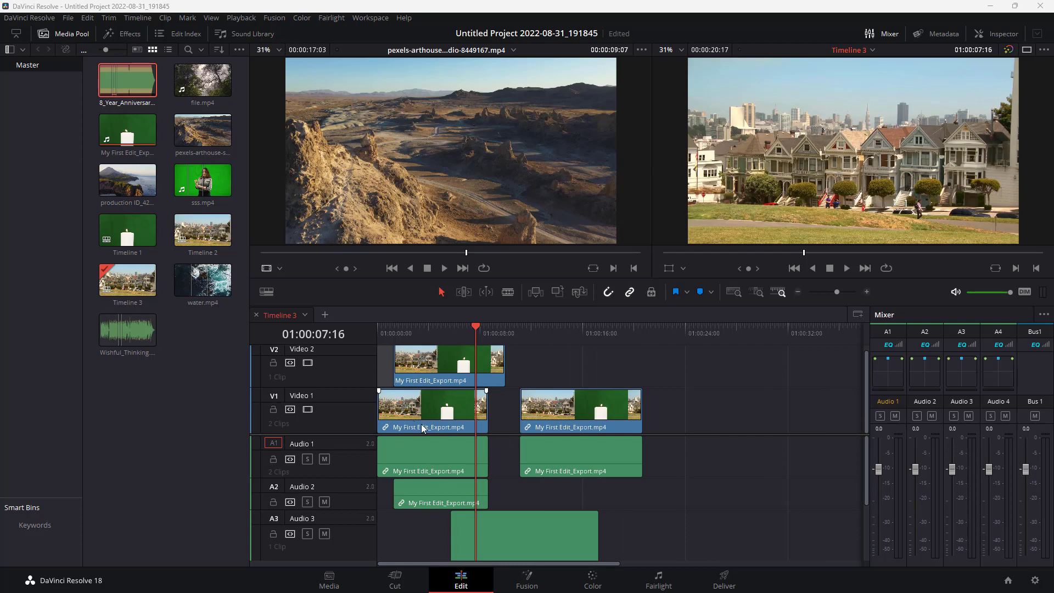
In Timeline View Options, toggle Stacked Timelines and Audio Waveforms off and back on.
{"action": "left_click", "coordinate": [266, 294]}
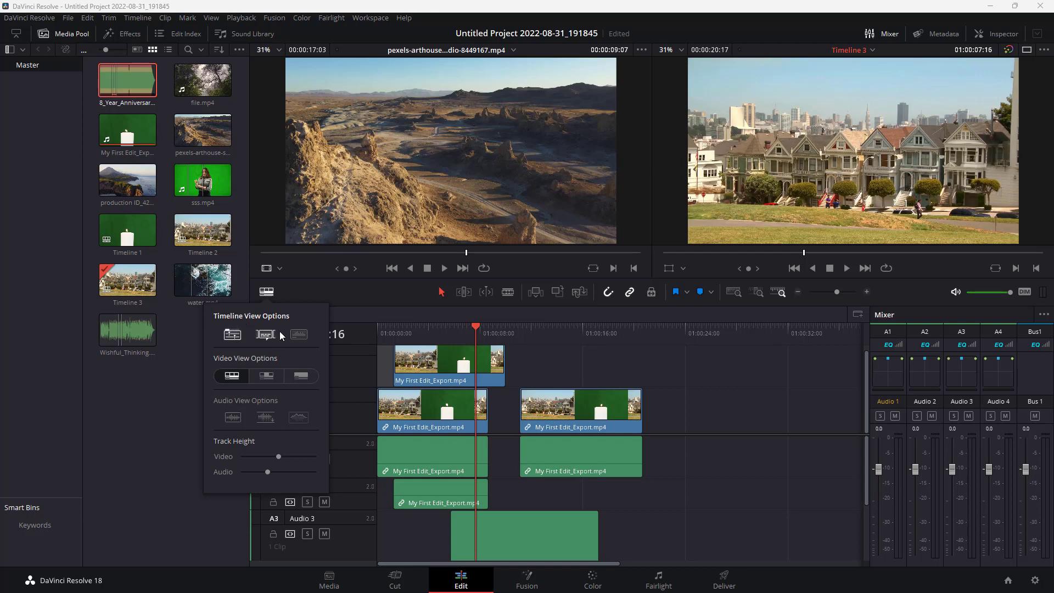
{"action": "left_click", "coordinate": [296, 334]}
{"action": "left_click", "coordinate": [233, 338]}
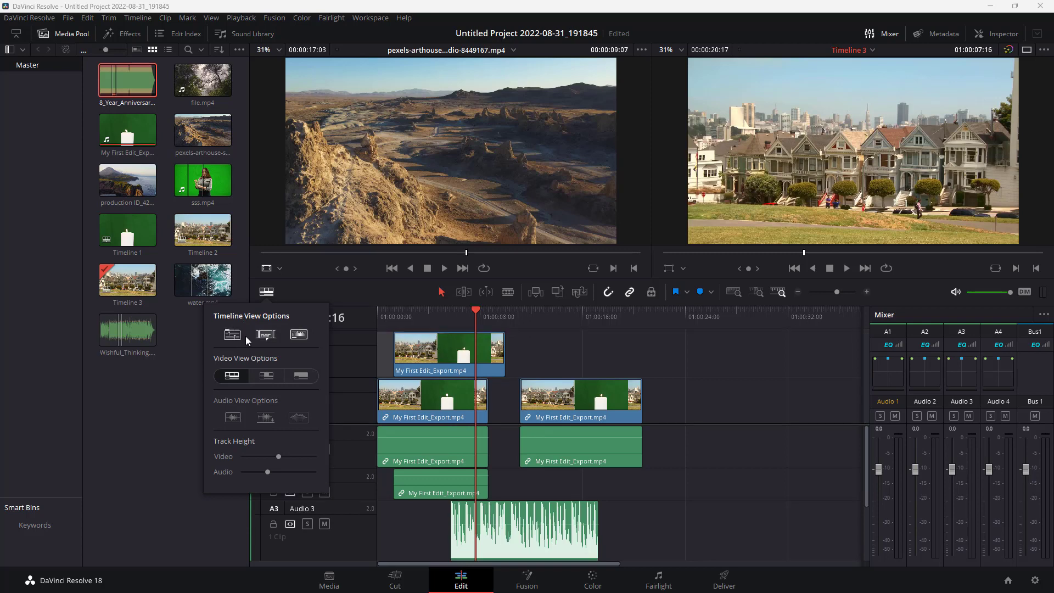
{"action": "left_click", "coordinate": [235, 338]}
{"action": "left_click", "coordinate": [236, 337]}
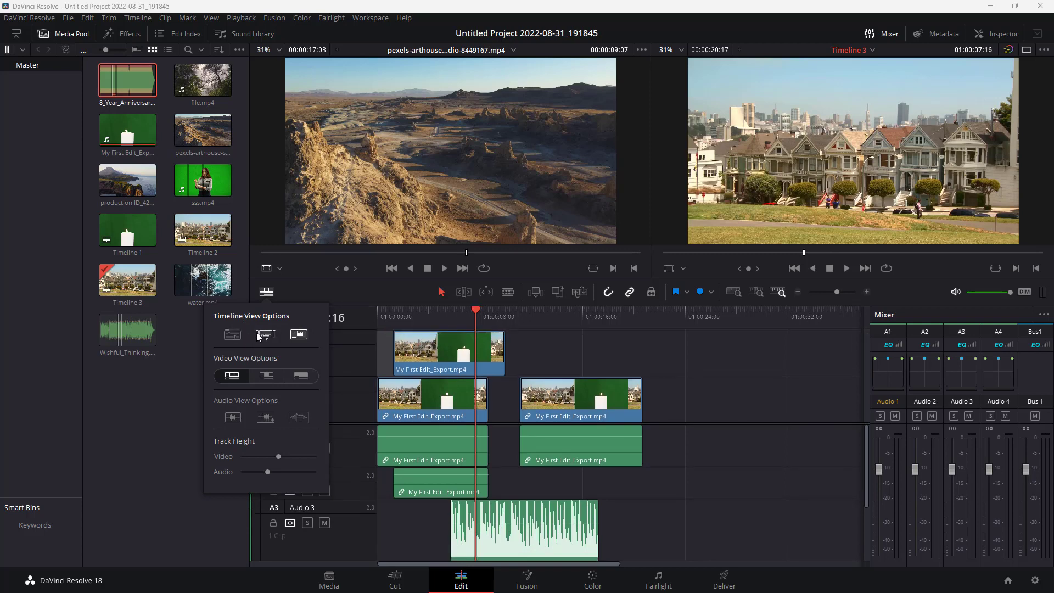
{"action": "left_click", "coordinate": [294, 334]}
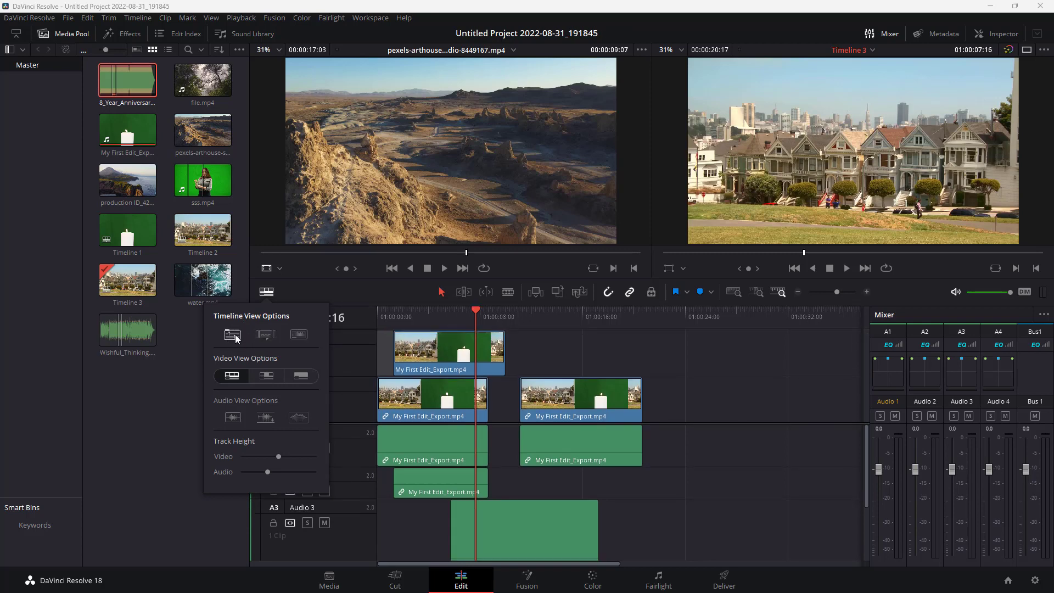
{"action": "left_click", "coordinate": [232, 337]}
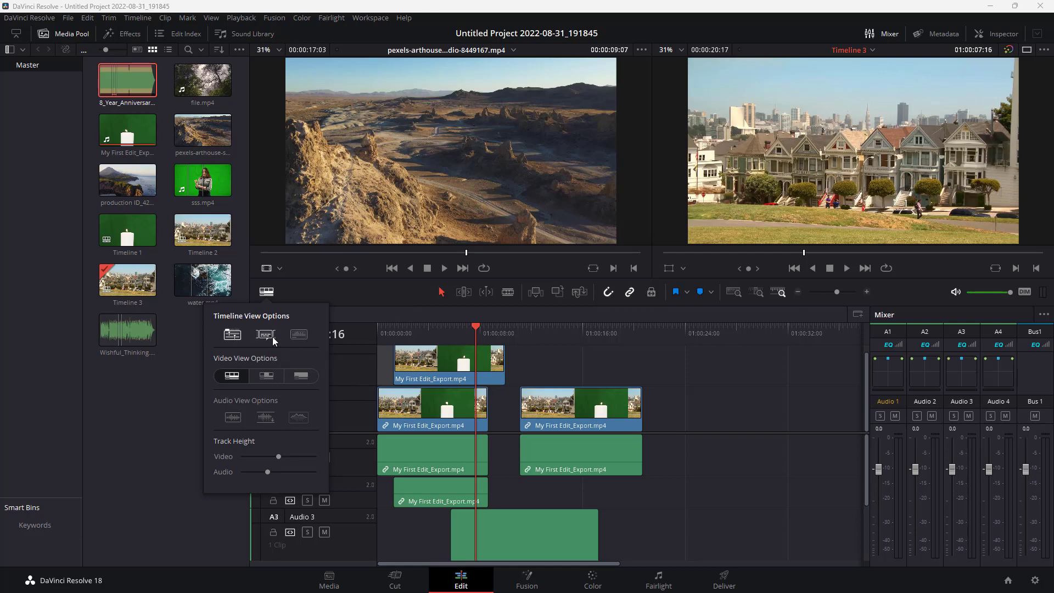
Enable Audio Waveforms so the Audio 3 clip shows its waveform, then close the popup.
{"action": "left_click", "coordinate": [299, 335]}
{"action": "left_click", "coordinate": [299, 335]}
{"action": "left_click", "coordinate": [299, 336]}
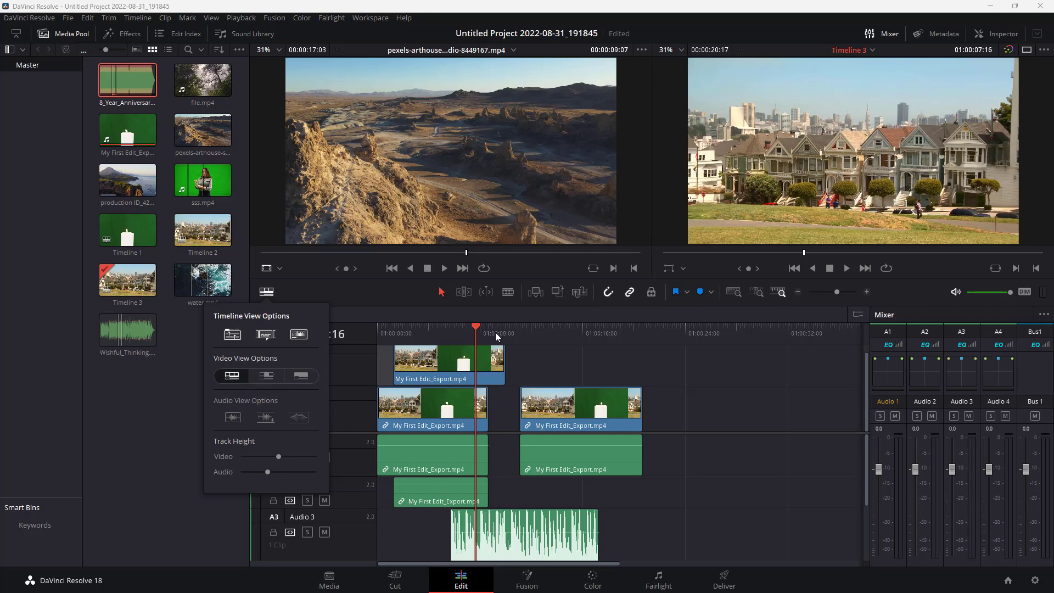
{"action": "left_click", "coordinate": [493, 366]}
Switch the timeline's video clips to the single-thumbnail video view.
{"action": "scroll", "coordinate": [470, 376], "scroll_direction": "up", "scroll_amount": 5}
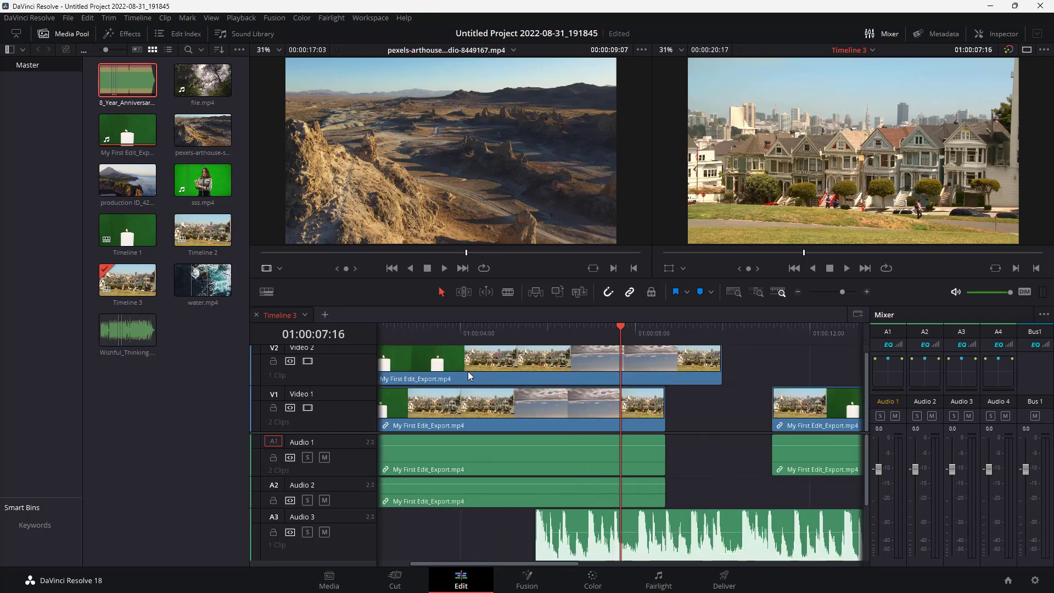
{"action": "scroll", "coordinate": [517, 381], "scroll_direction": "down", "scroll_amount": 2}
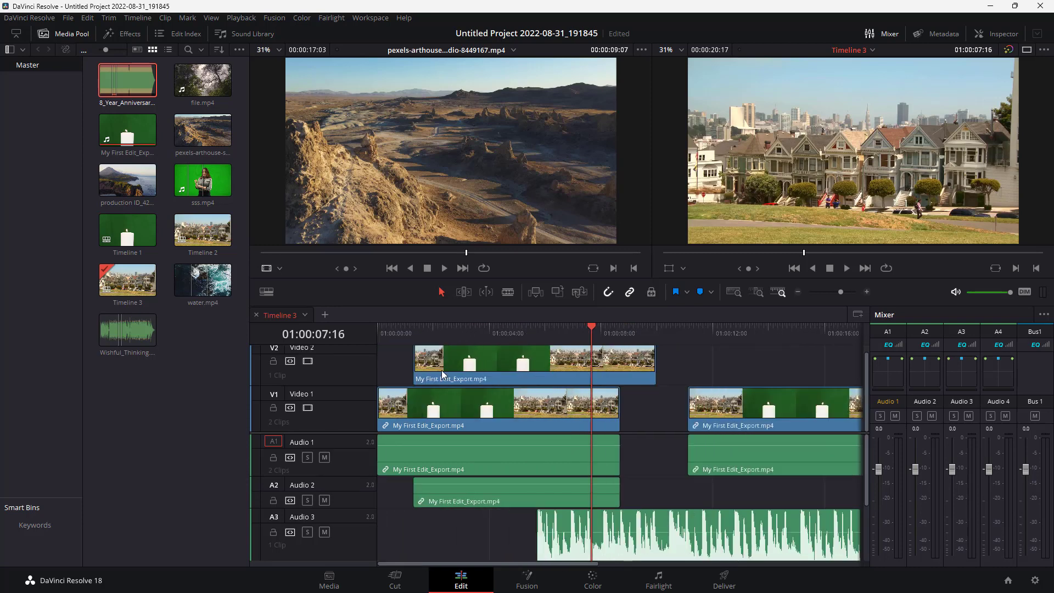
{"action": "scroll", "coordinate": [441, 370], "scroll_direction": "up", "scroll_amount": 2}
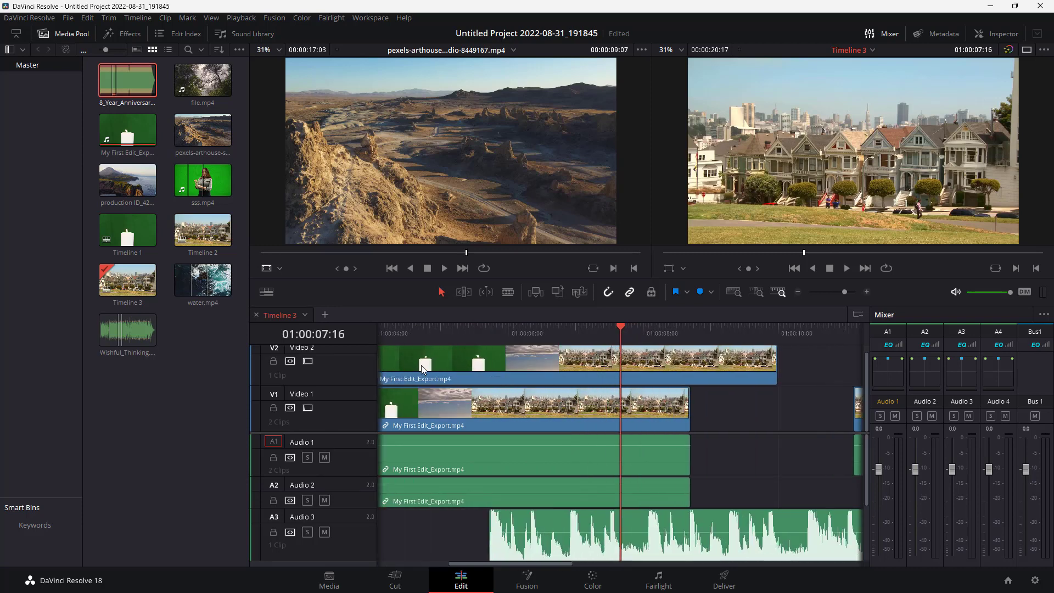
{"action": "left_click", "coordinate": [271, 292]}
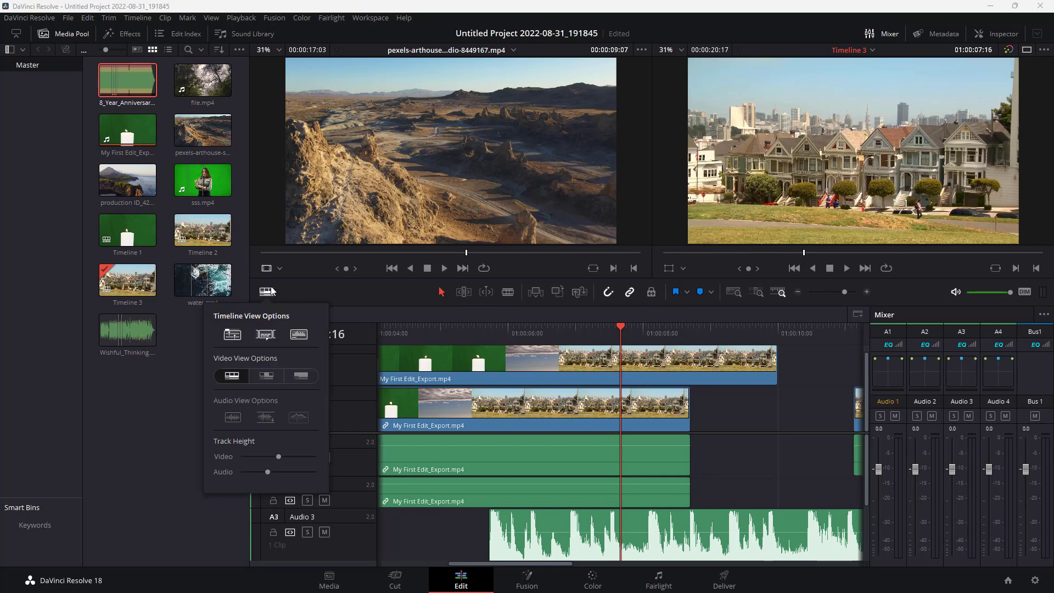
{"action": "left_click", "coordinate": [275, 375]}
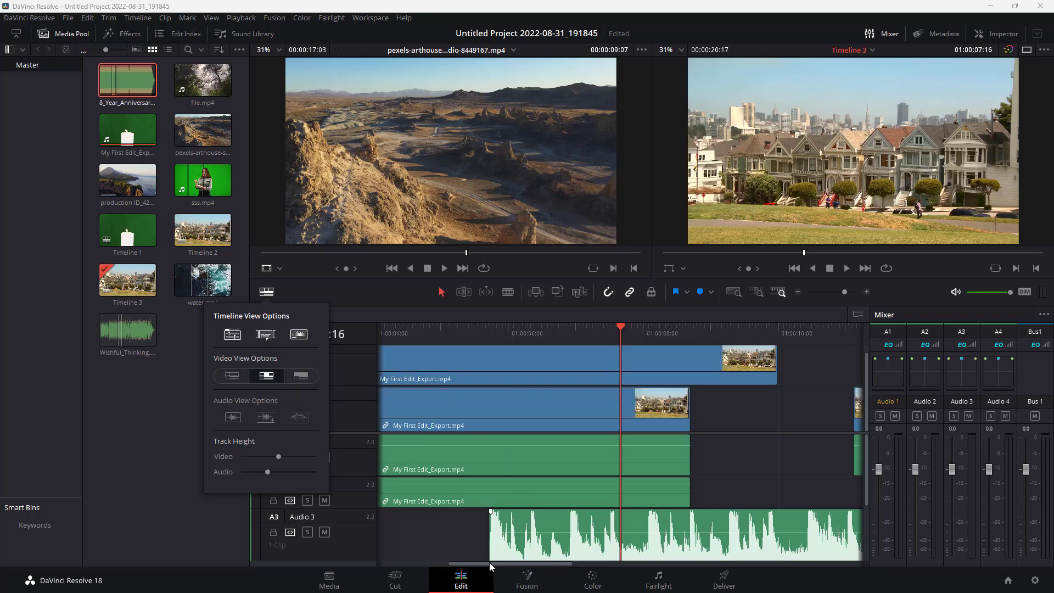
{"action": "left_click_drag", "start_coordinate": [489, 562], "coordinate": [393, 571]}
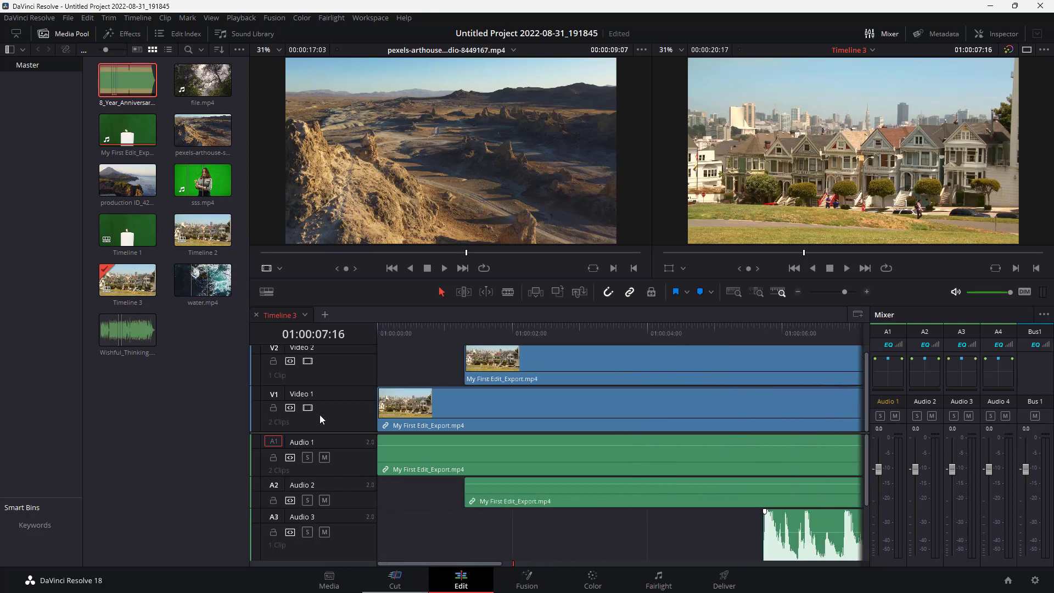
Show video clips as plain bars without thumbnails and scroll the timeline to the playhead.
{"action": "left_click", "coordinate": [267, 292]}
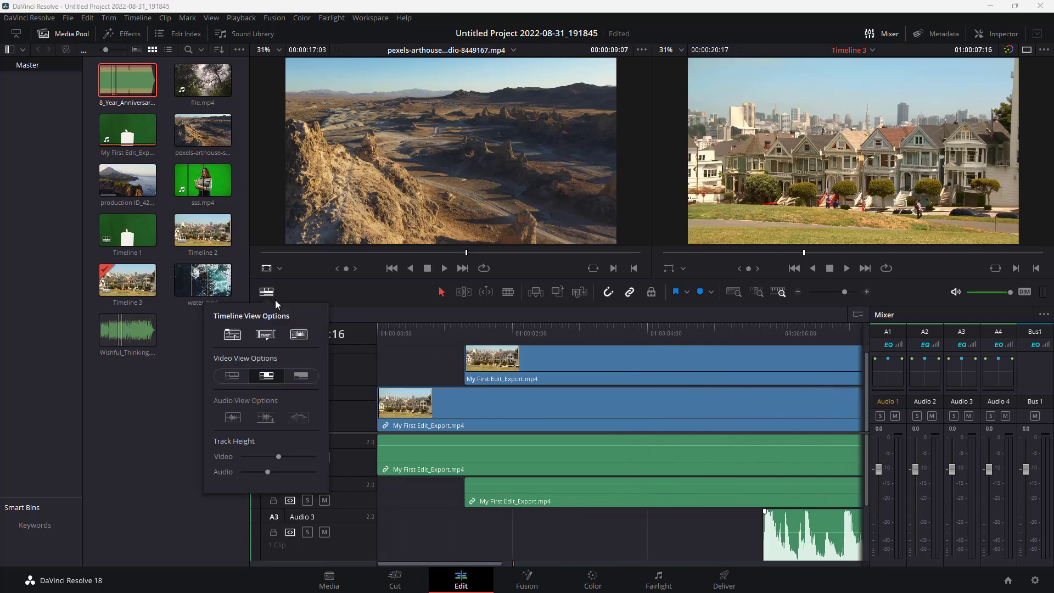
{"action": "left_click", "coordinate": [303, 379]}
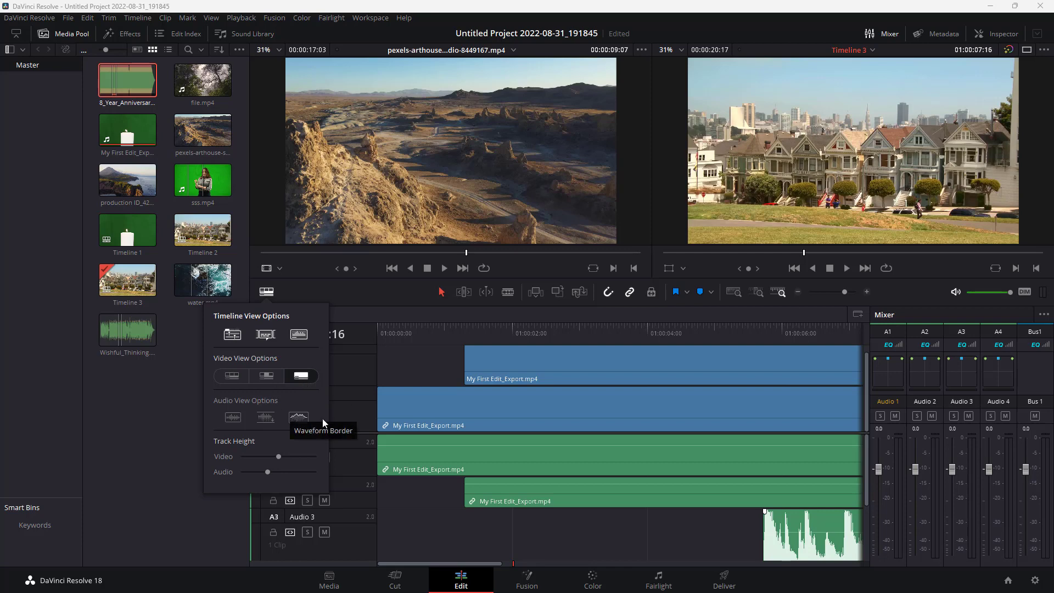
{"action": "left_click_drag", "start_coordinate": [482, 564], "coordinate": [589, 565]}
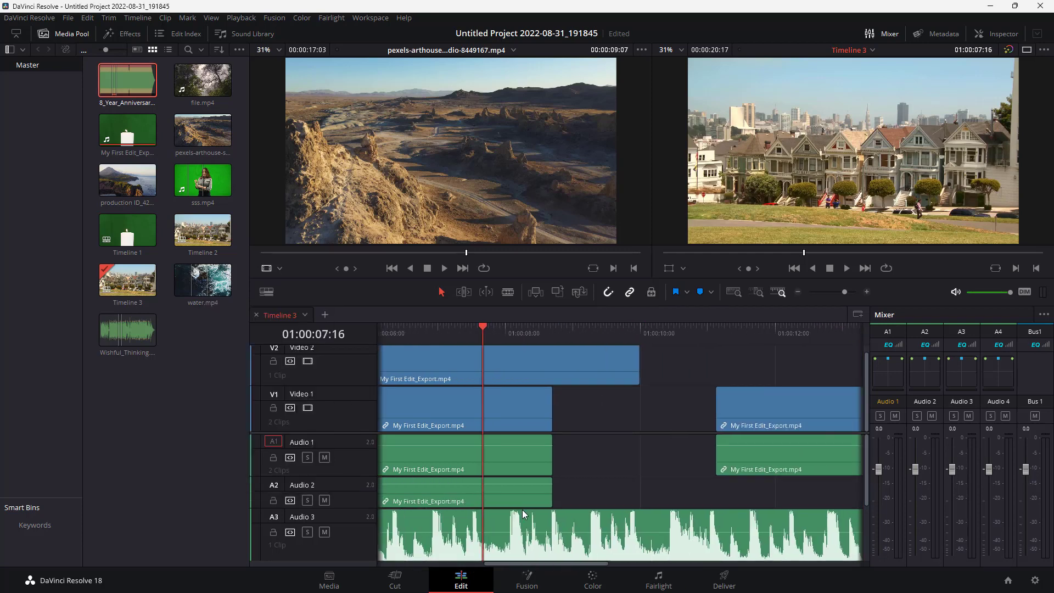
{"action": "left_click", "coordinate": [267, 292]}
{"action": "left_click", "coordinate": [234, 418]}
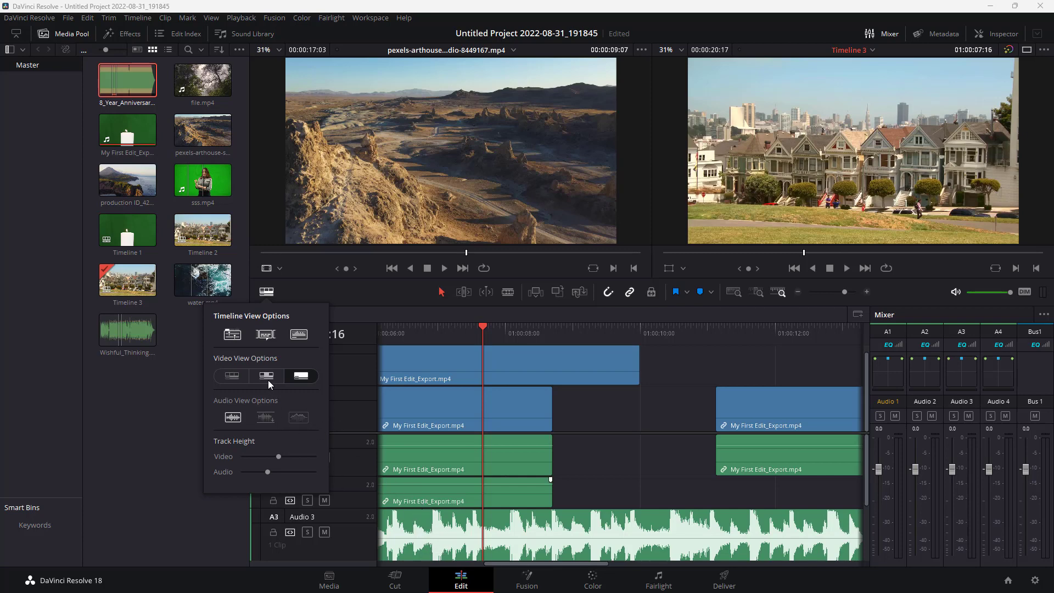
{"action": "left_click", "coordinate": [270, 419]}
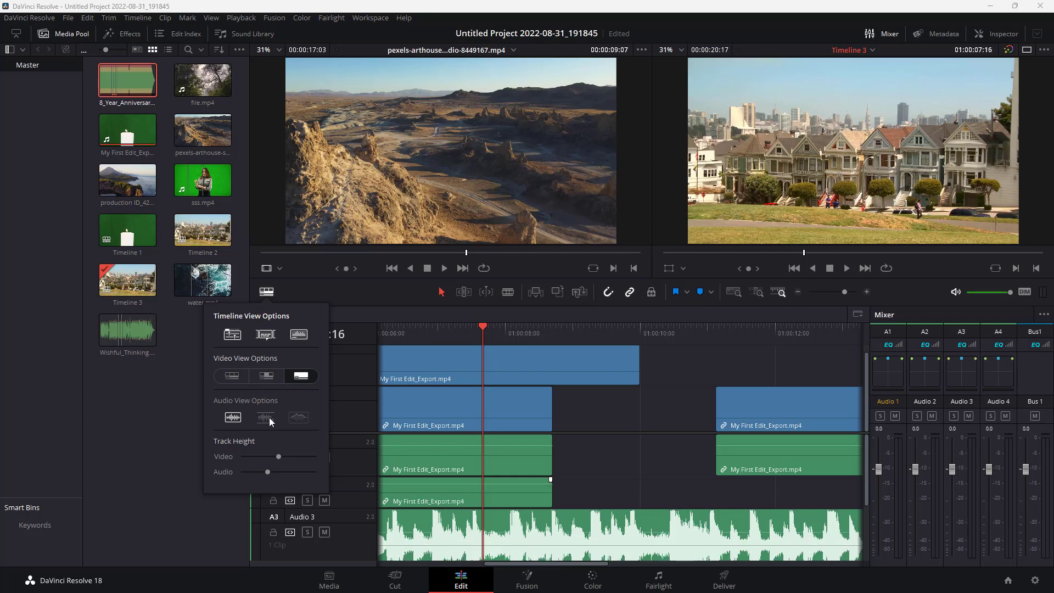
{"action": "left_click", "coordinate": [271, 420]}
{"action": "left_click", "coordinate": [270, 421]}
{"action": "left_click", "coordinate": [235, 421]}
{"action": "left_click", "coordinate": [235, 420]}
{"action": "left_click", "coordinate": [235, 420]}
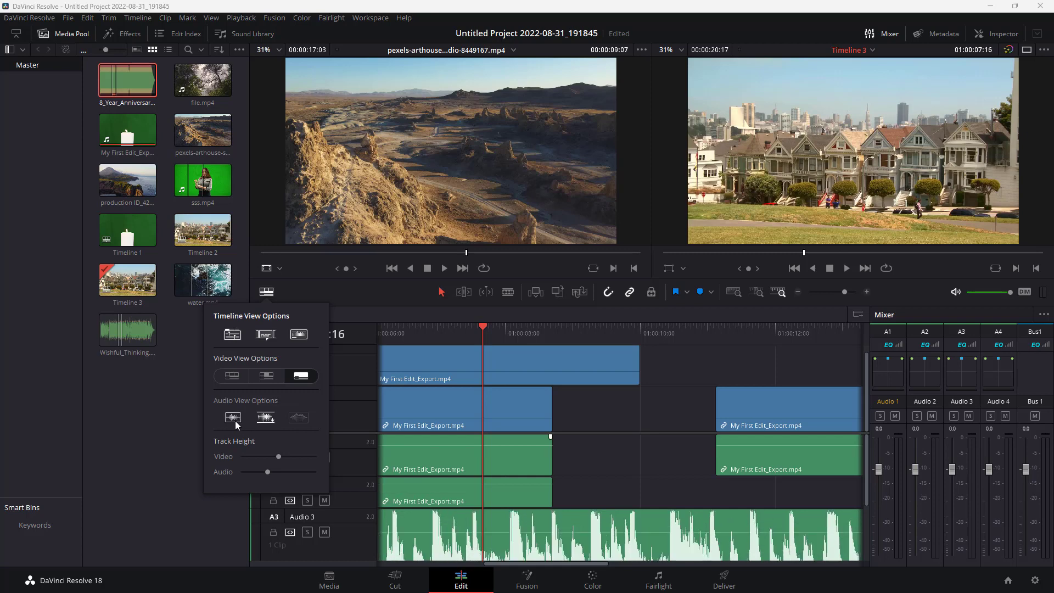
{"action": "left_click", "coordinate": [236, 421]}
{"action": "left_click", "coordinate": [240, 417]}
{"action": "left_click", "coordinate": [266, 418]}
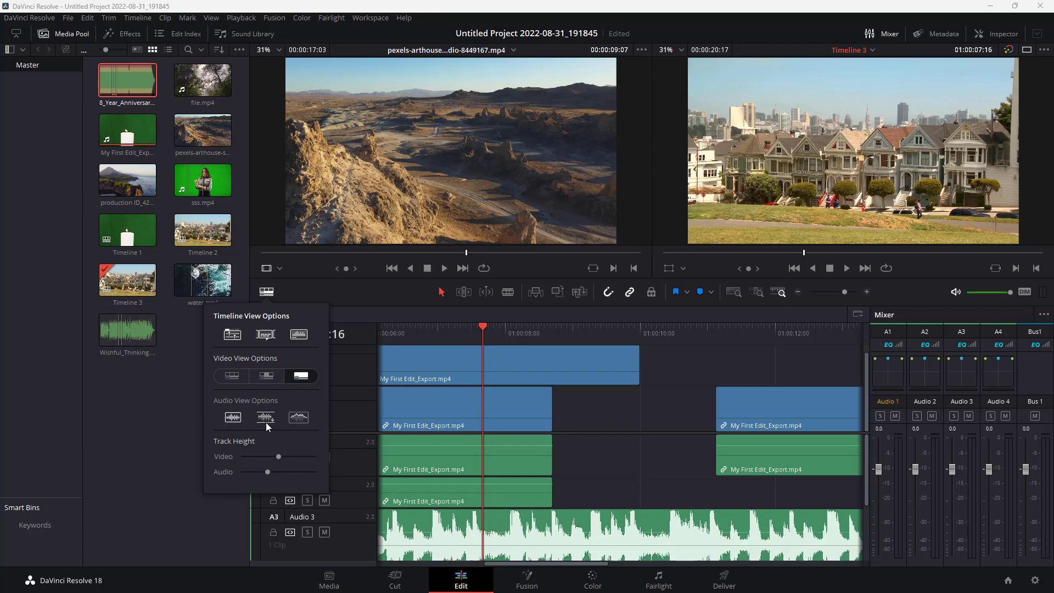
{"action": "left_click", "coordinate": [232, 419]}
{"action": "left_click", "coordinate": [298, 418]}
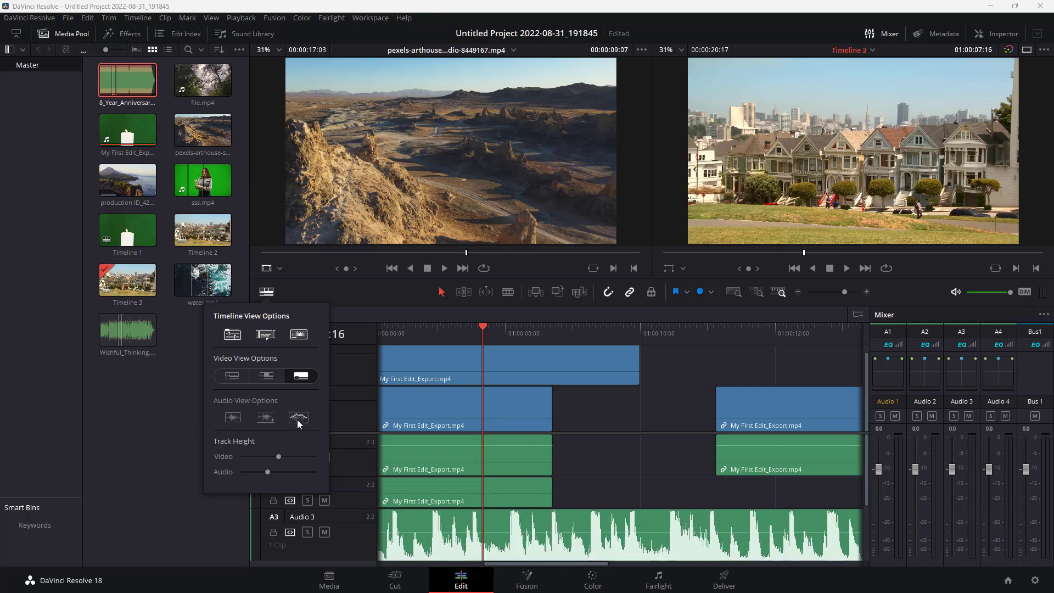
{"action": "left_click", "coordinate": [233, 420]}
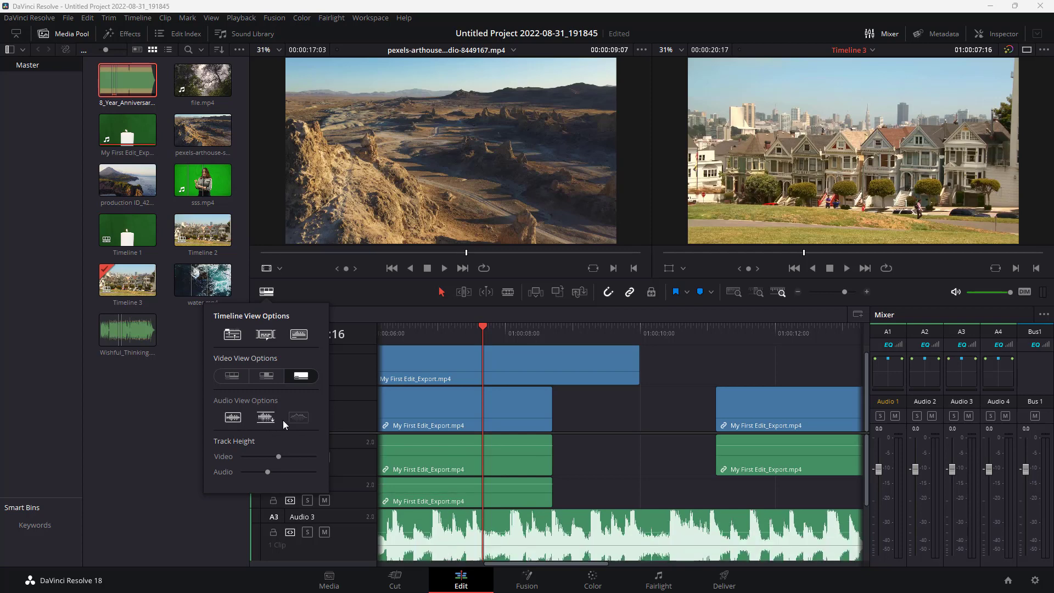
{"action": "left_click", "coordinate": [268, 420]}
{"action": "left_click", "coordinate": [229, 416]}
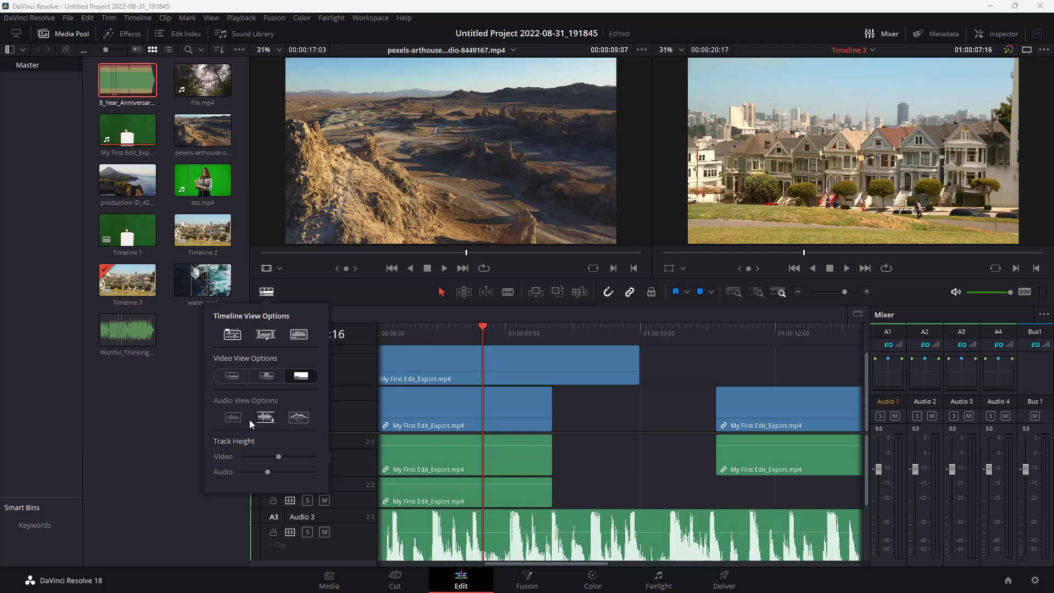
{"action": "left_click", "coordinate": [235, 420]}
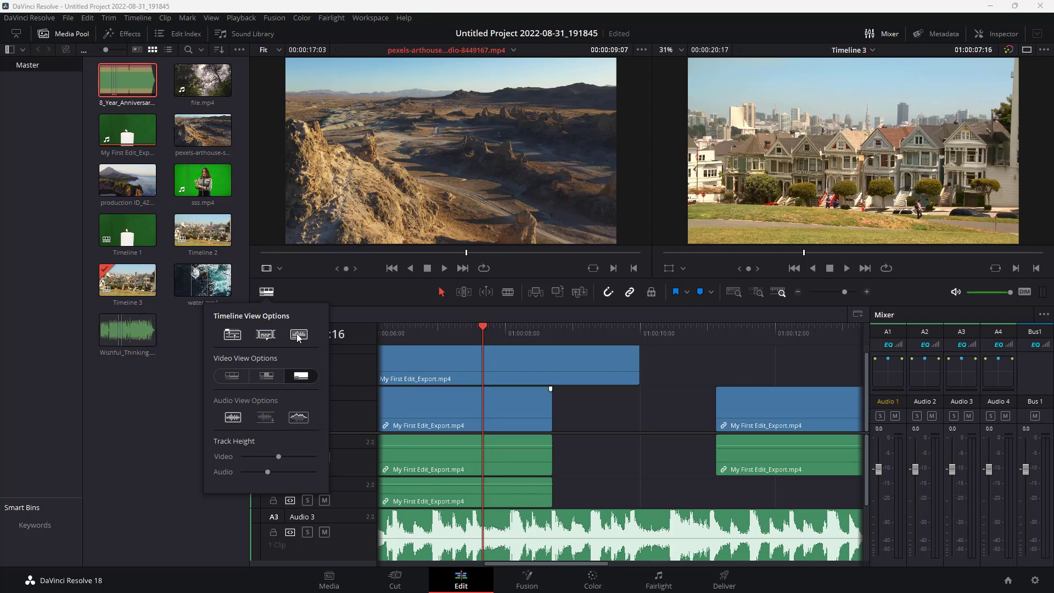
{"action": "left_click", "coordinate": [353, 376]}
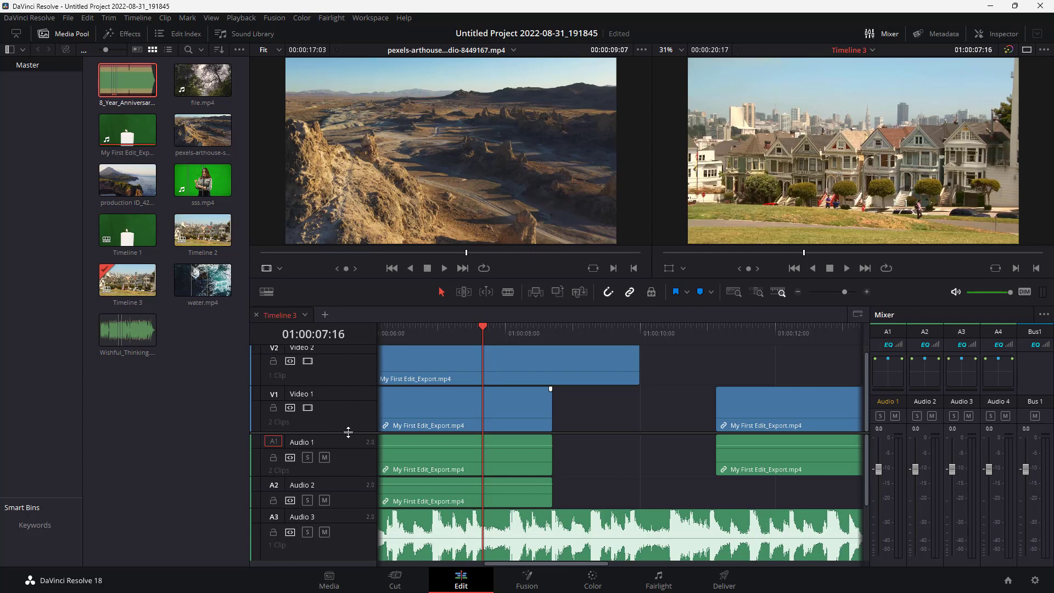
Shorten the Audio 1 and Audio 3 tracks by dragging their borders.
{"action": "scroll", "coordinate": [346, 402], "scroll_direction": "down", "scroll_amount": 1}
{"action": "scroll", "coordinate": [346, 401], "scroll_direction": "down", "scroll_amount": 2}
{"action": "left_click_drag", "start_coordinate": [351, 445], "coordinate": [349, 435]}
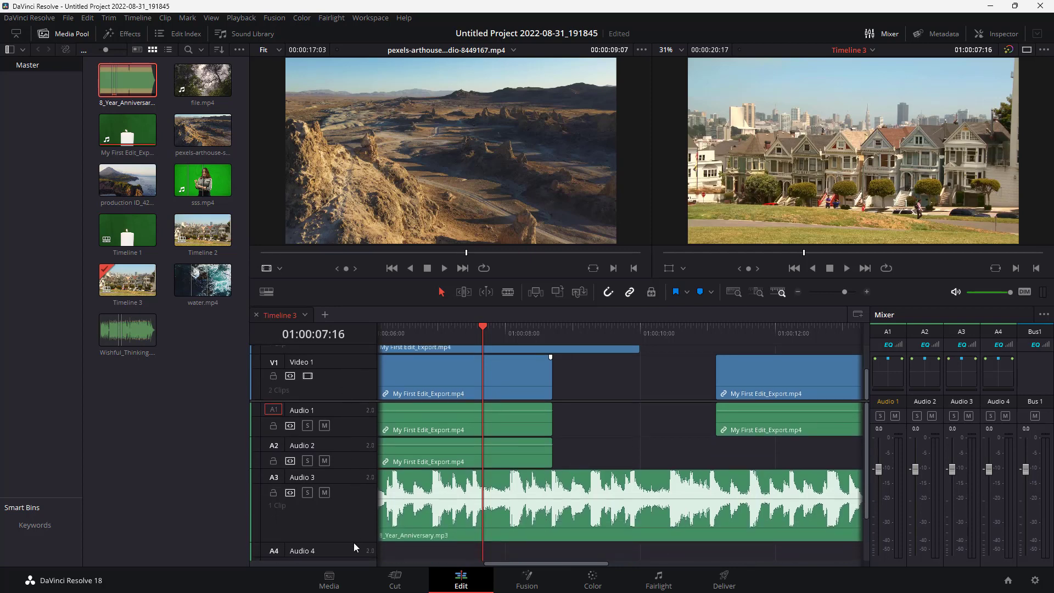
{"action": "left_click_drag", "start_coordinate": [354, 542], "coordinate": [354, 506]}
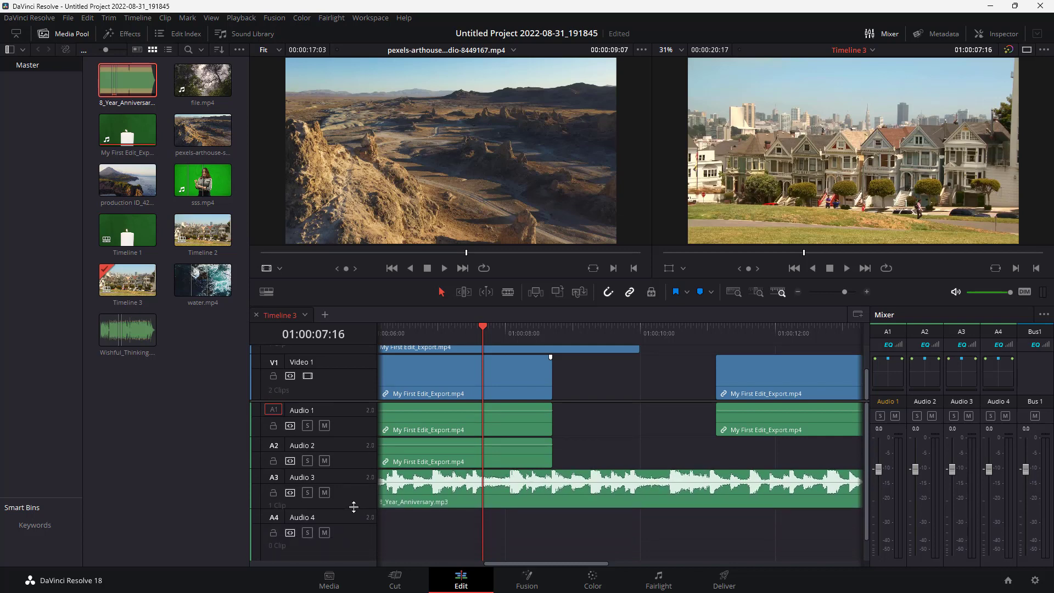
Lower the Video Track Height slider and raise the Audio Track Height slider.
{"action": "left_click", "coordinate": [267, 292]}
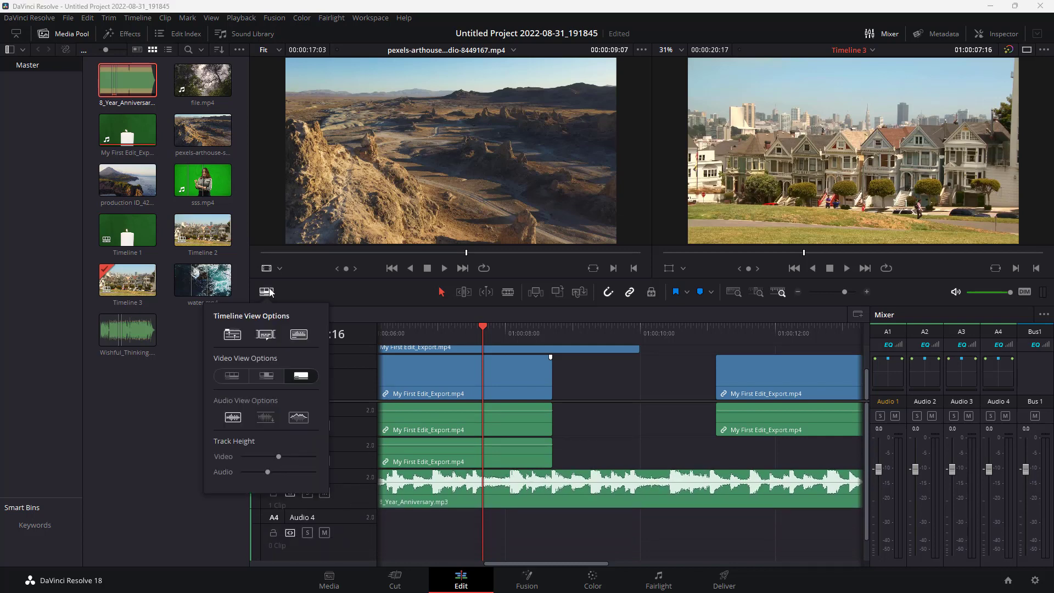
{"action": "left_click_drag", "start_coordinate": [278, 456], "coordinate": [231, 463]}
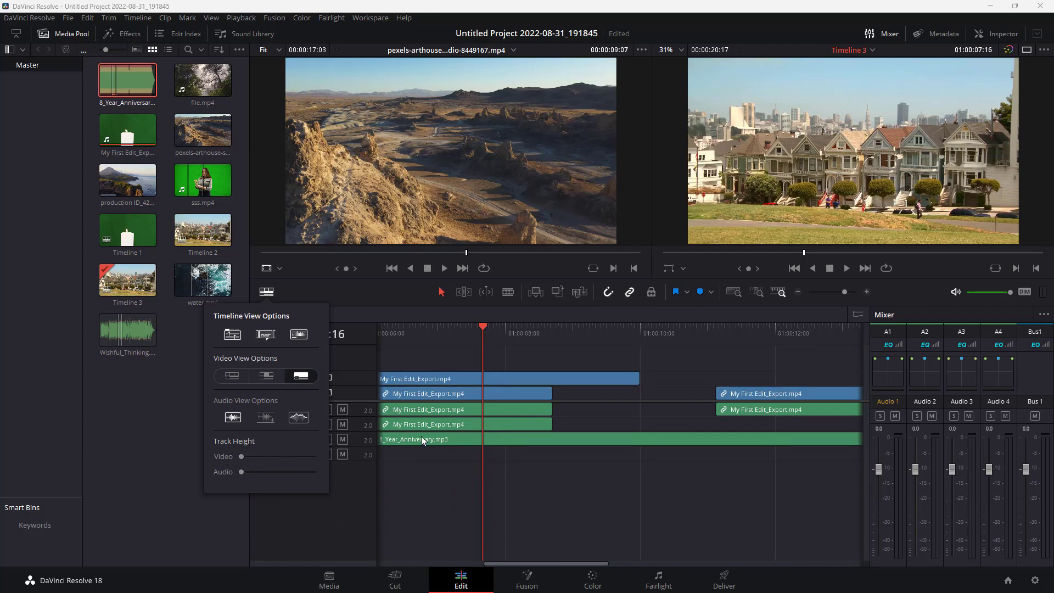
{"action": "left_click_drag", "start_coordinate": [242, 456], "coordinate": [257, 478]}
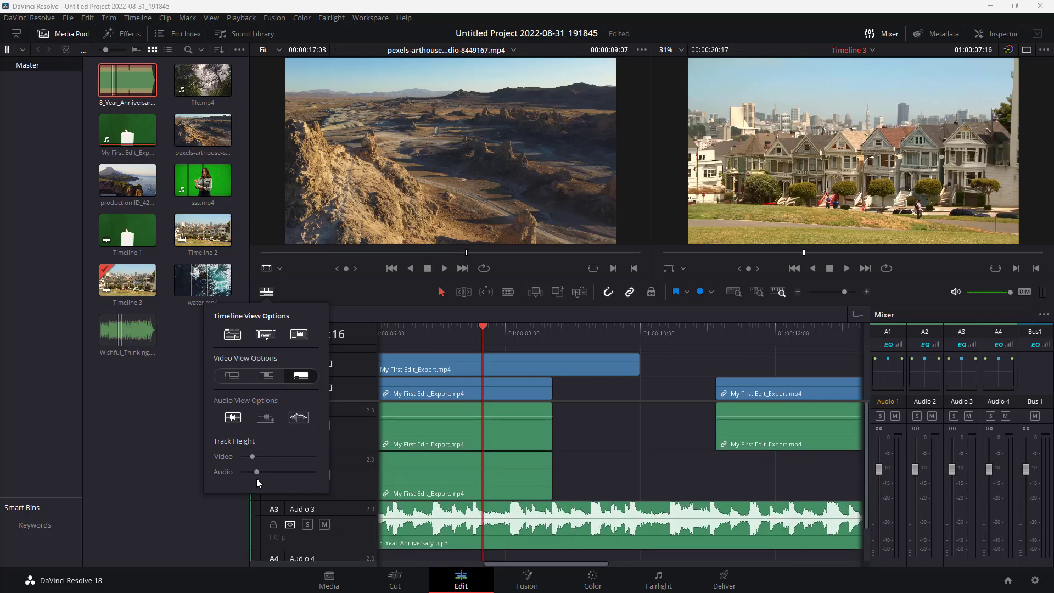